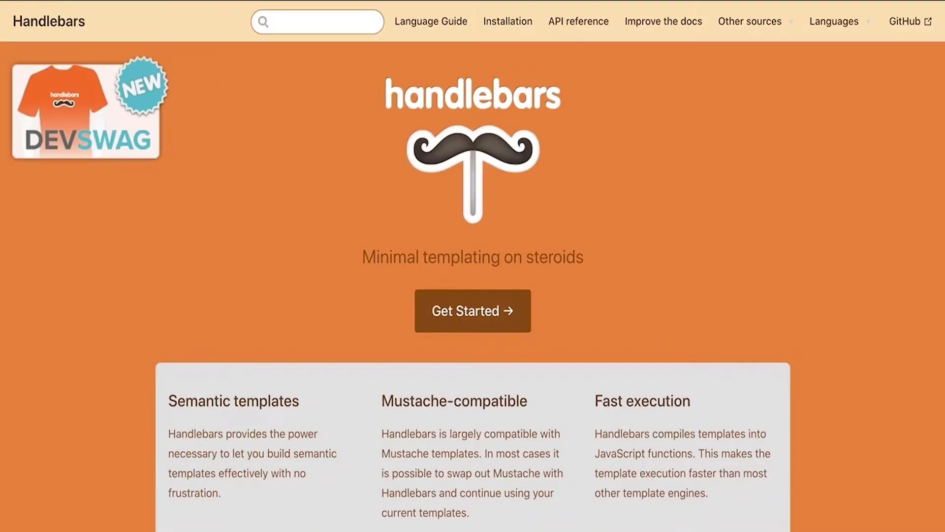
# Open the Handlebars Language Guide introduction from the home page's Get Started link
pyautogui.click(472, 311)
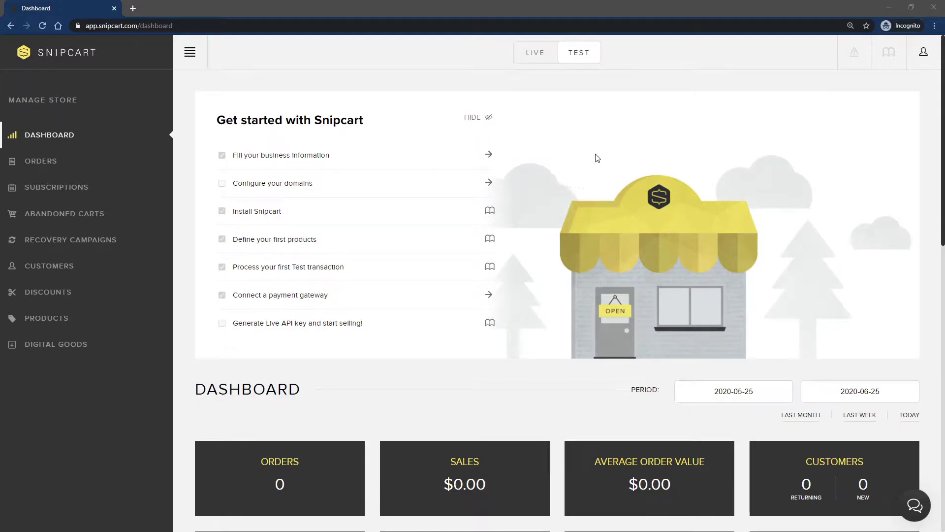
# Open the Email Templates page from the store settings panel
pyautogui.click(924, 52)
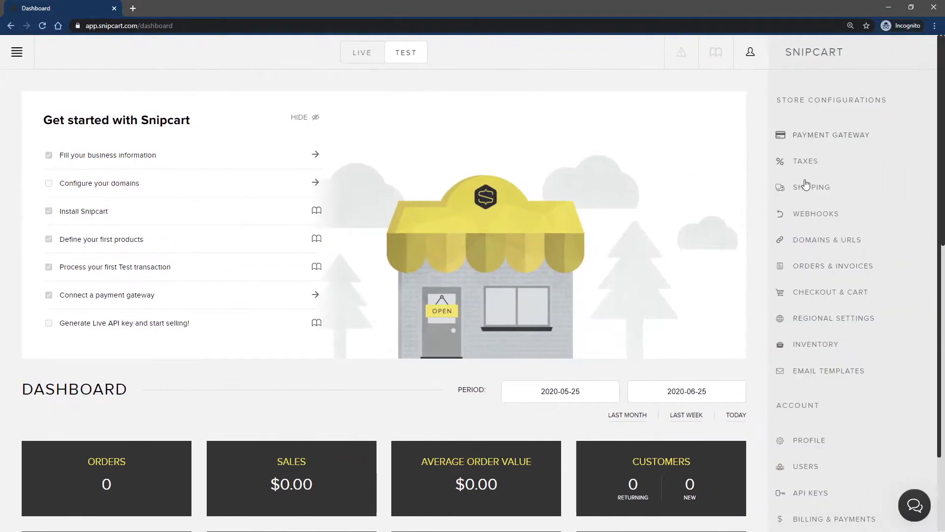
pyautogui.click(807, 377)
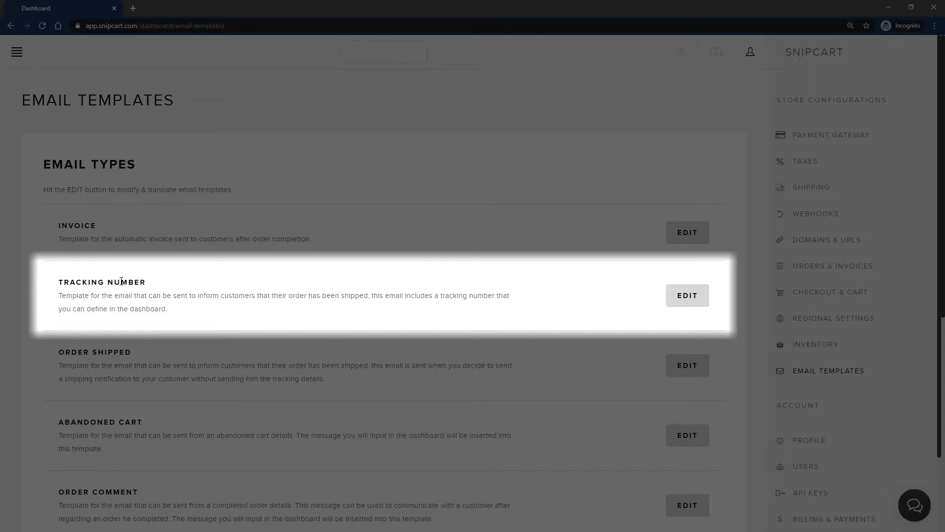
pyautogui.scroll(-1, 118, 291)
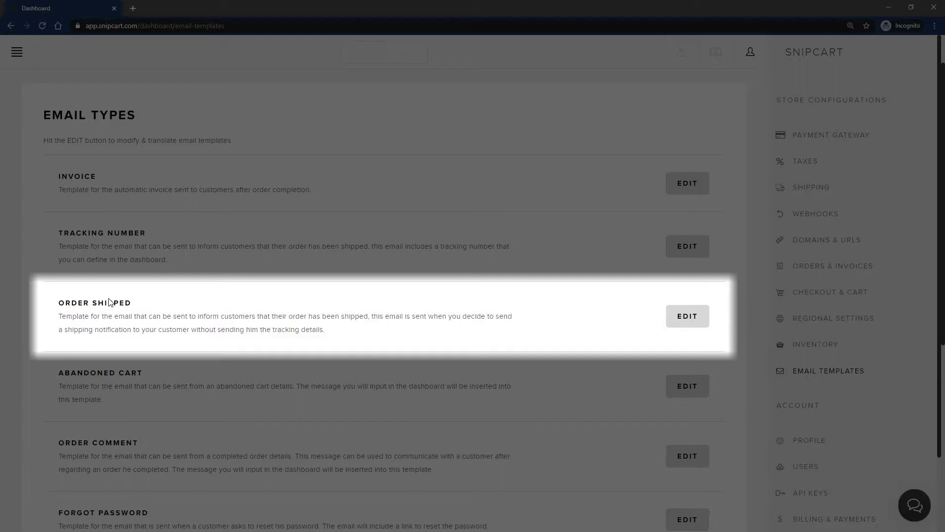
pyautogui.scroll(-2, 109, 303)
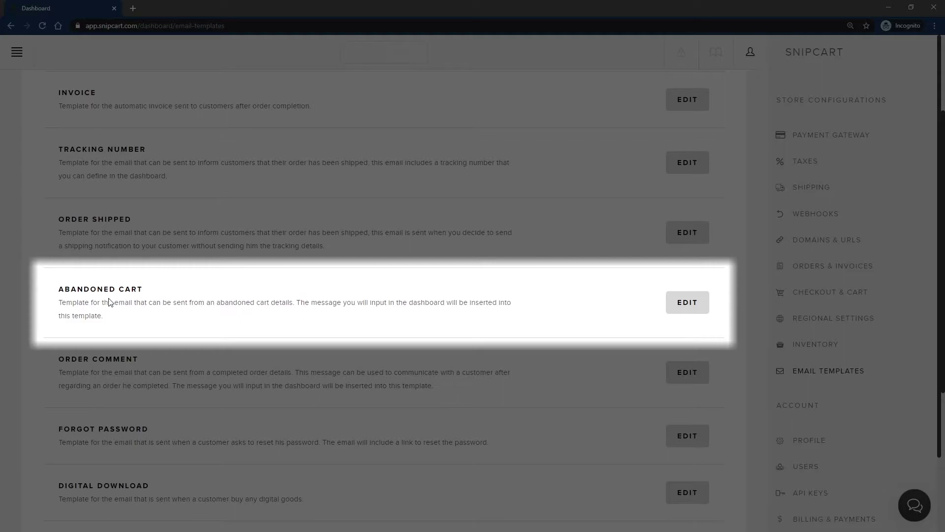
pyautogui.scroll(-2, 110, 302)
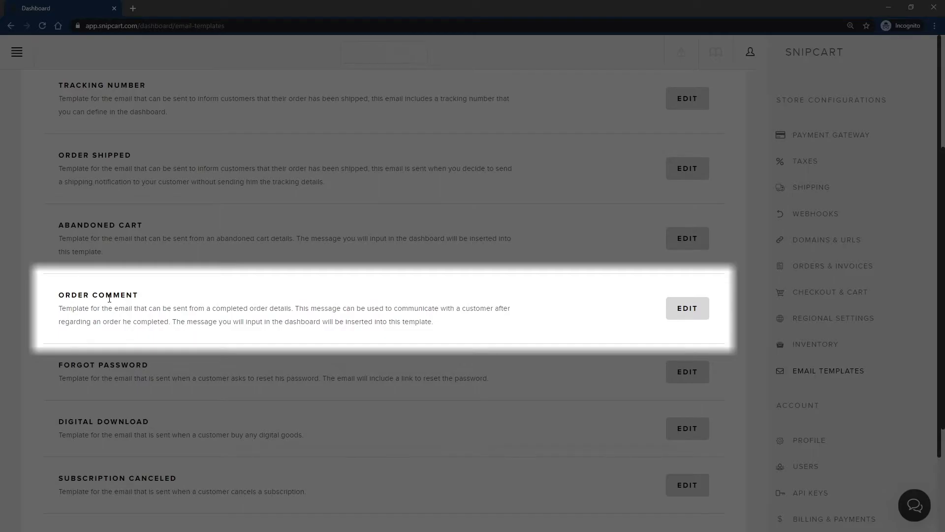
pyautogui.scroll(-1, 109, 300)
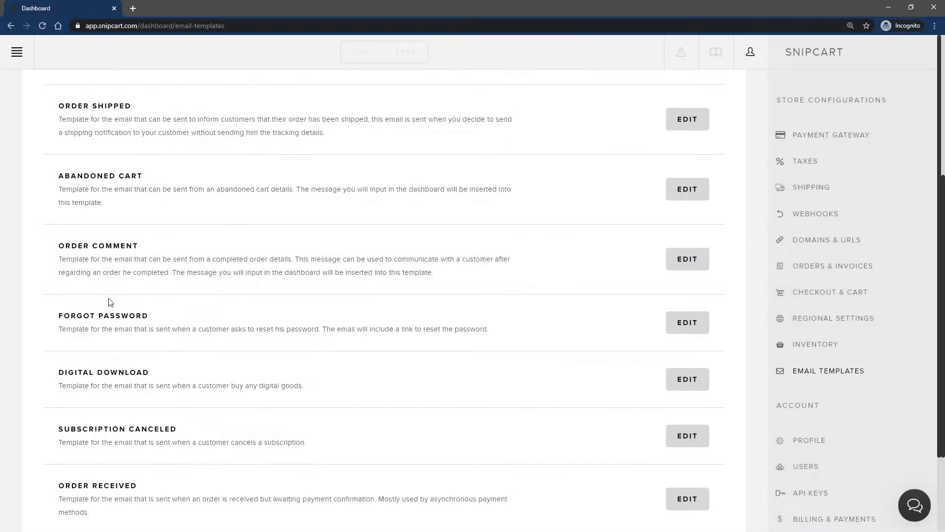
pyautogui.scroll(-2, 110, 302)
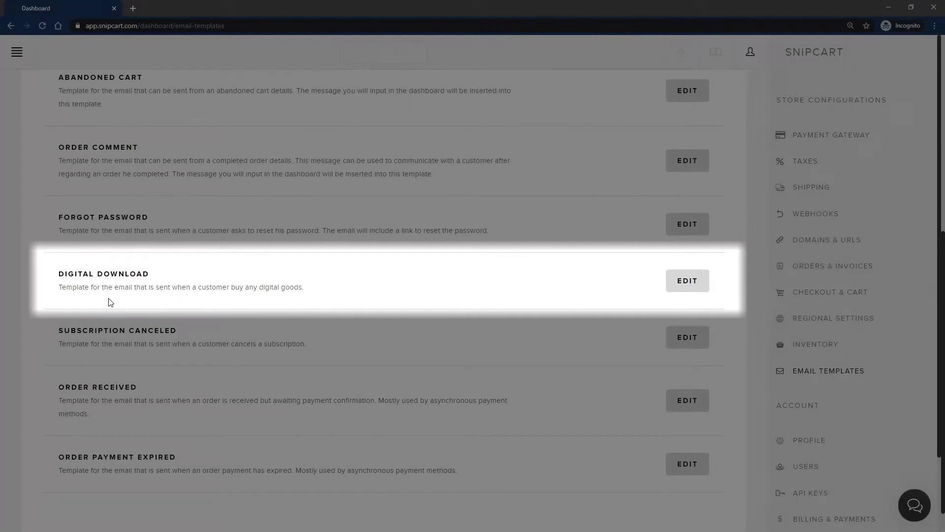
pyautogui.scroll(-1, 111, 302)
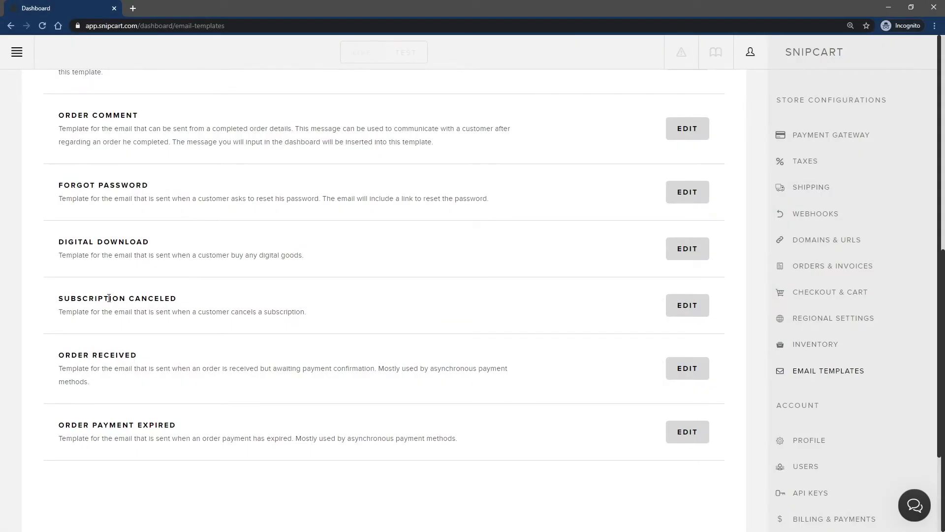
pyautogui.scroll(8, 110, 301)
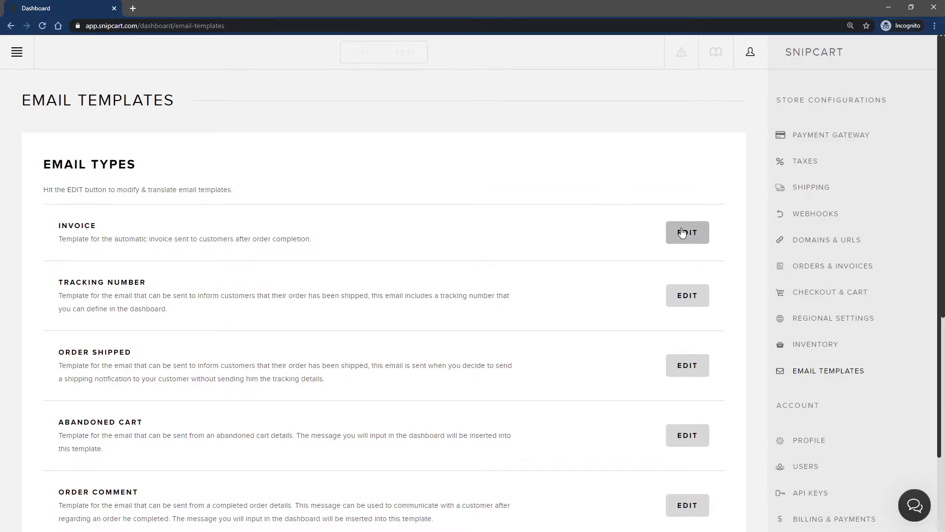
# Edit the Invoice template and browse its en, se and fi language versions
pyautogui.click(682, 232)
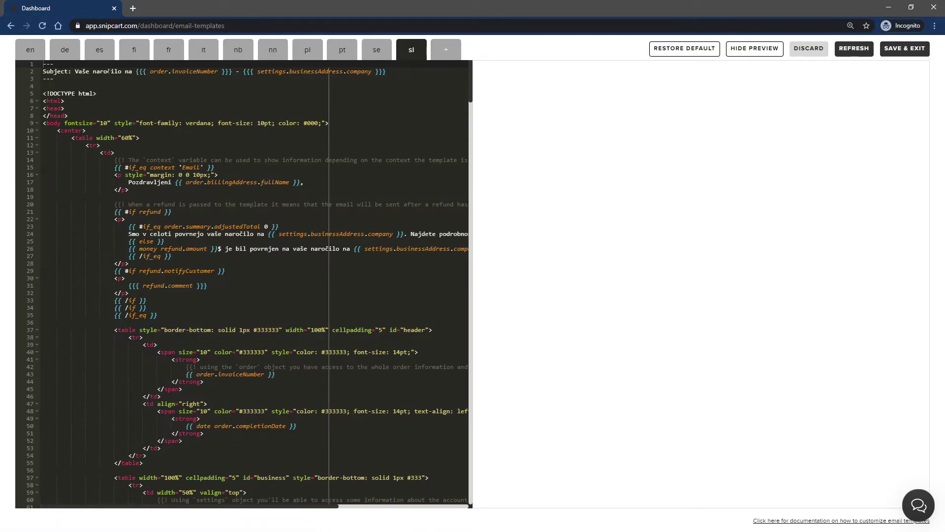
pyautogui.click(26, 54)
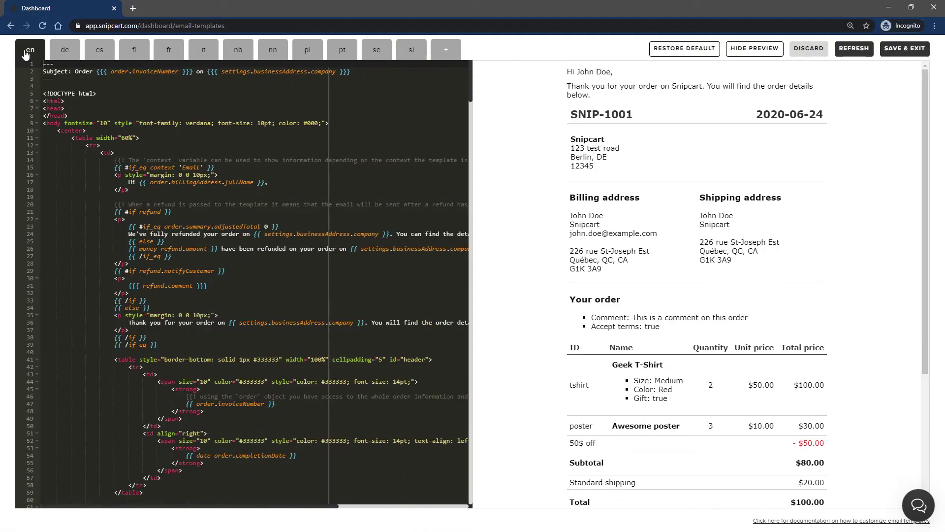
pyautogui.click(375, 54)
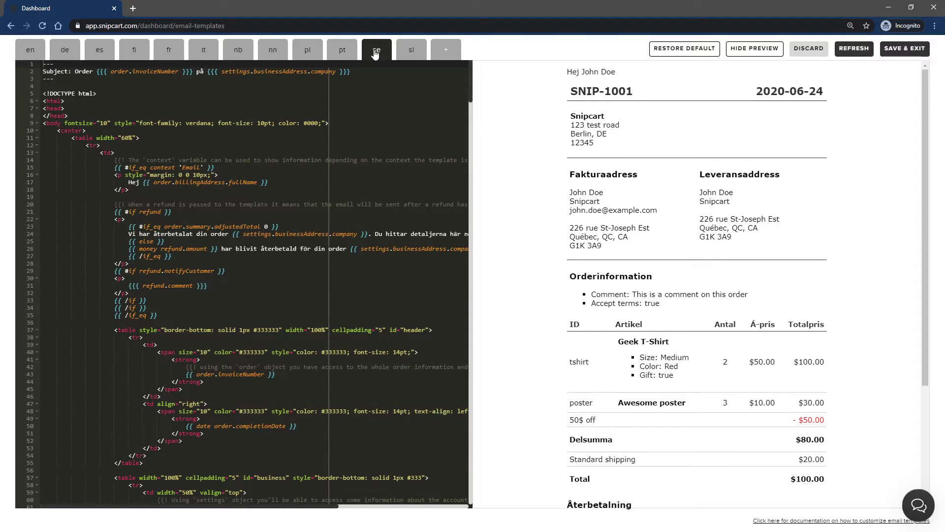
pyautogui.click(127, 51)
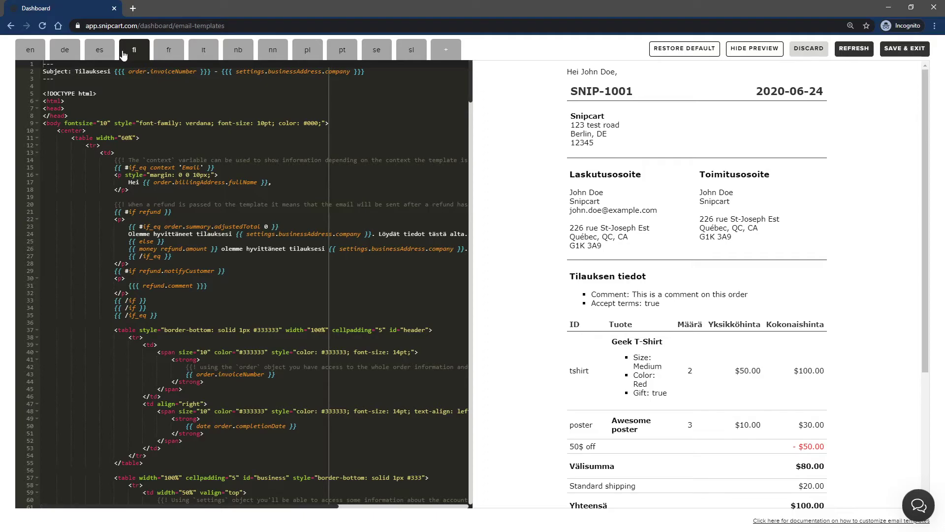
# Start adding a new language, cancel it, and return to the en version
pyautogui.click(447, 50)
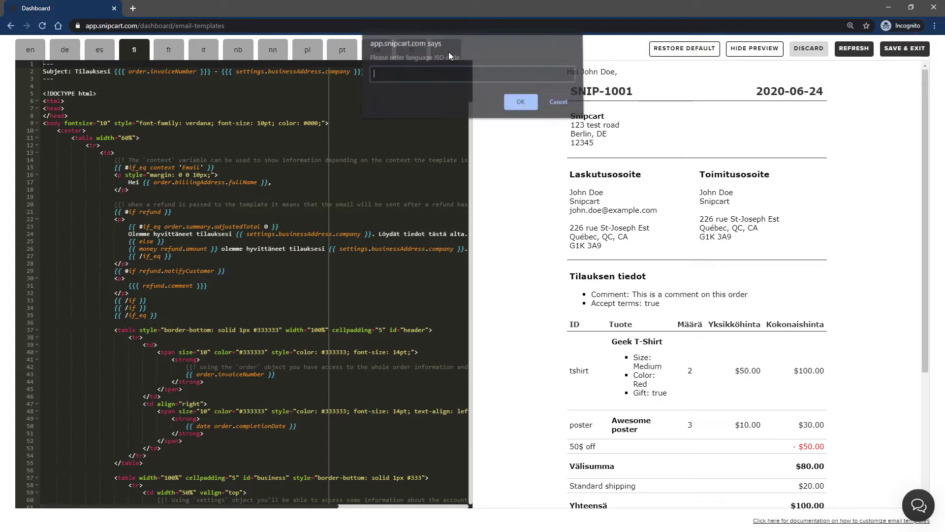
pyautogui.click(556, 105)
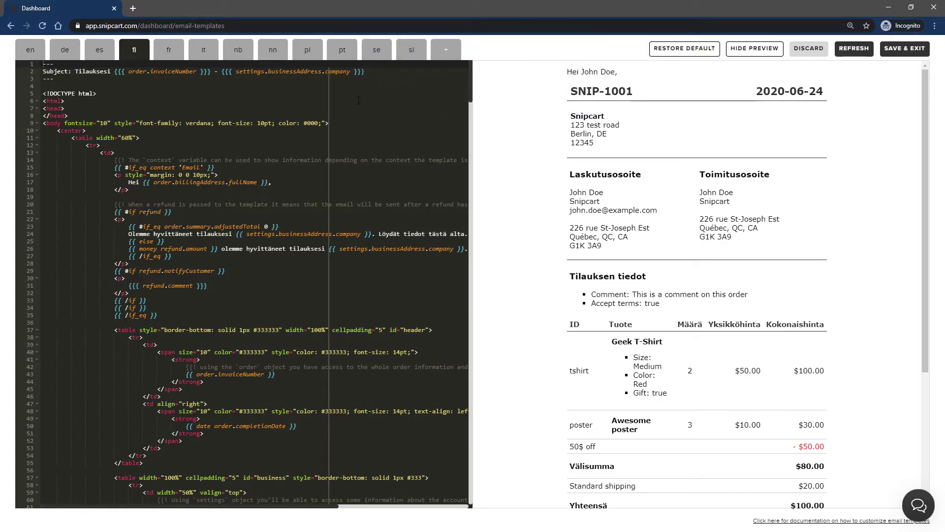
pyautogui.click(23, 54)
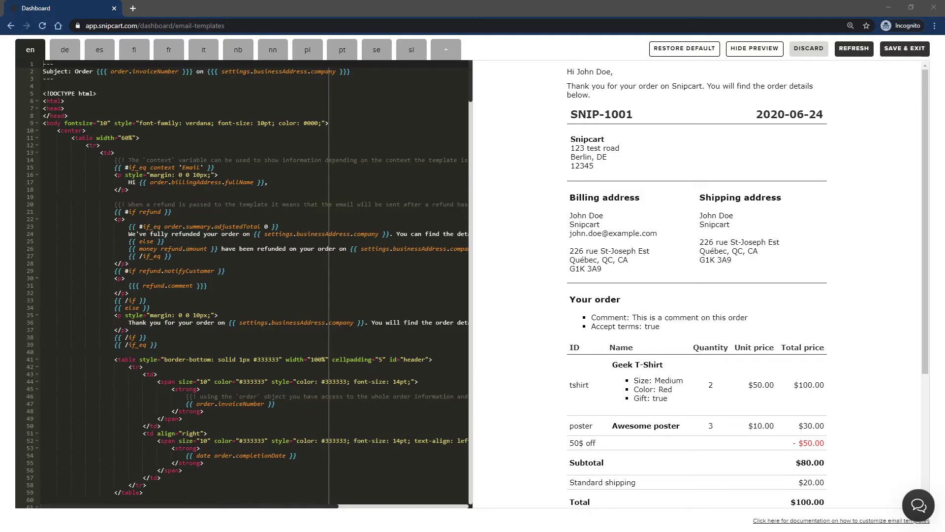
# Give the body style background-color #2c2e31 and change its text color from #000 to #fff
pyautogui.click(198, 148)
pyautogui.click(323, 122)
pyautogui.write('background-c')
pyautogui.write('olor:#')
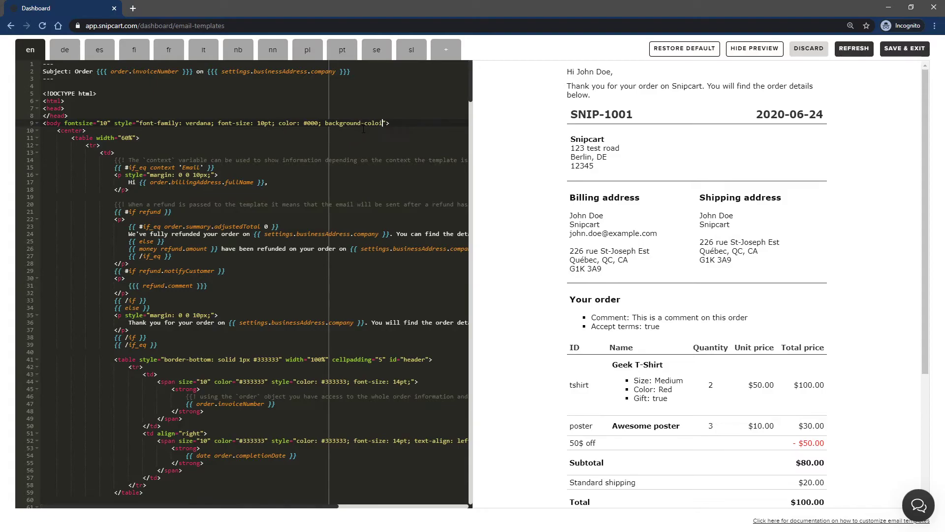
pyautogui.write('2c2e31;')
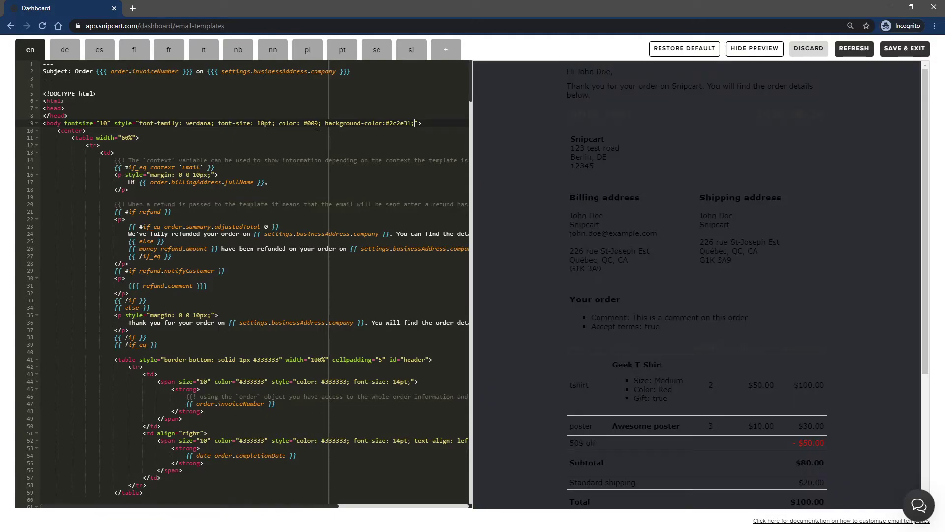
pyautogui.doubleClick(313, 123)
pyautogui.write('fff')
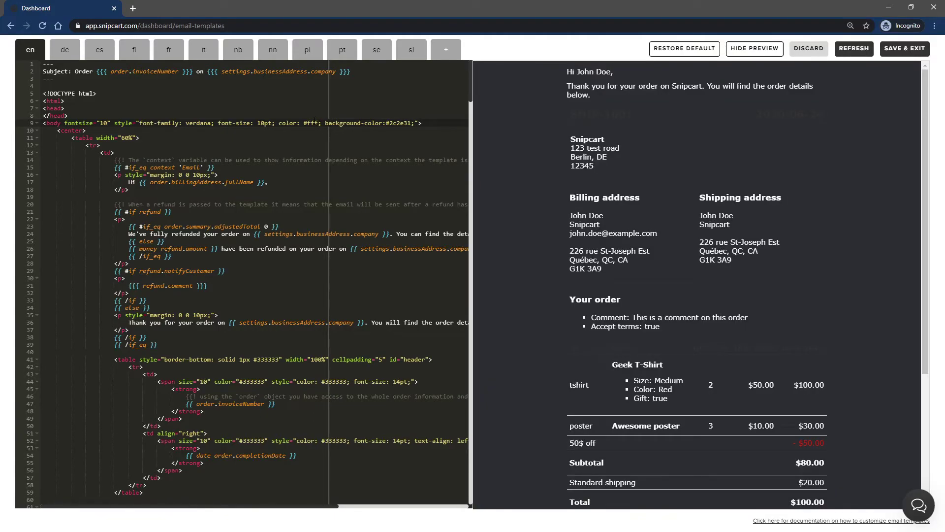
# Change the order number and order date span colours from #333 to #fff
pyautogui.scroll(-3, 387, 234)
pyautogui.doubleClick(336, 284)
pyautogui.write('fff')
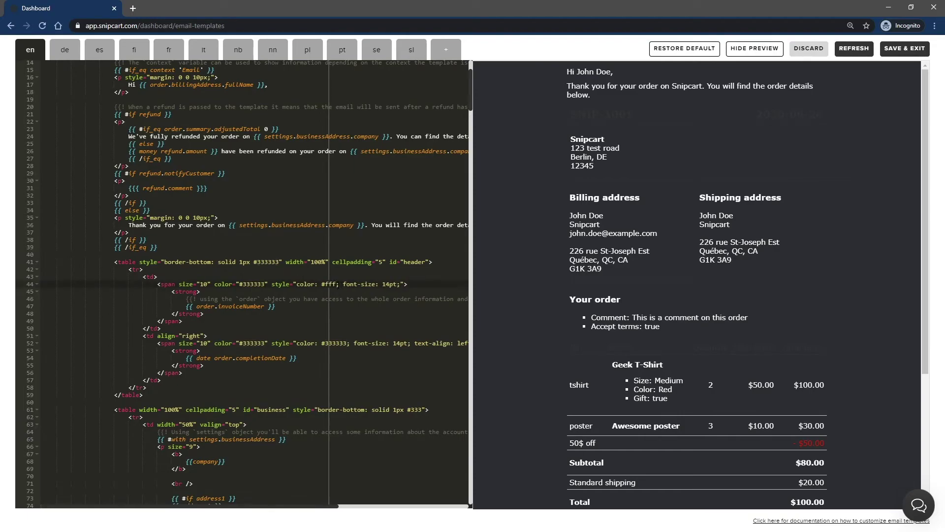
pyautogui.scroll(-1, 337, 296)
pyautogui.doubleClick(339, 310)
pyautogui.write('fff')
# Set the item-table headers (ID, Name, Quantity, Unit price, Total price) to #fff
pyautogui.scroll(-20, 340, 311)
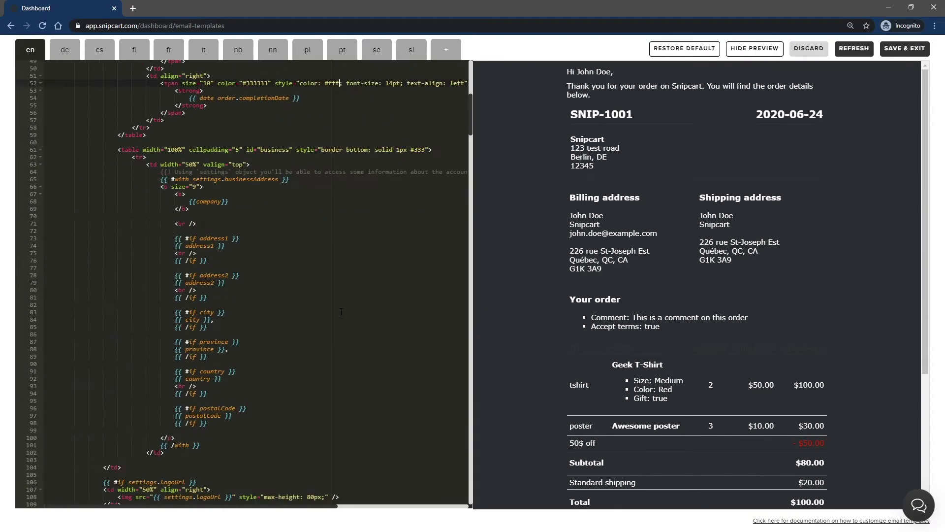
pyautogui.doubleClick(392, 135)
pyautogui.write('fff')
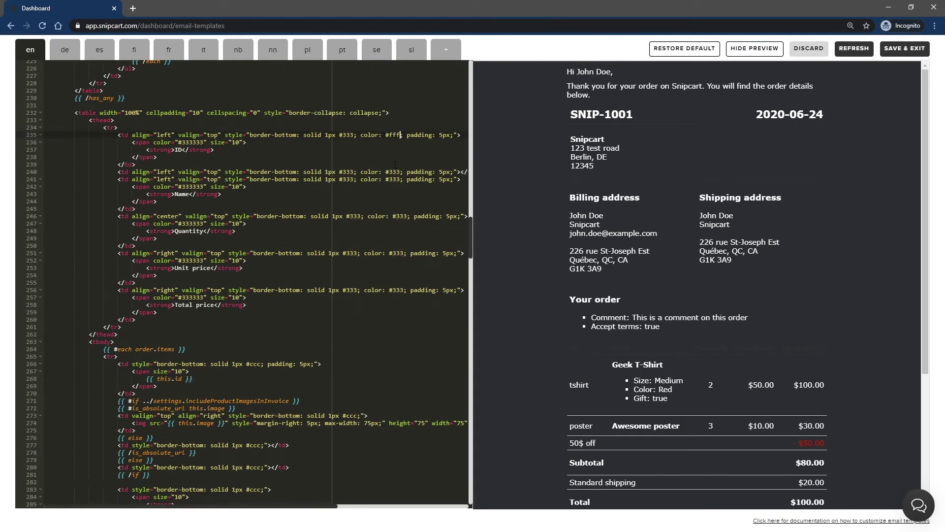
pyautogui.doubleClick(394, 172)
pyautogui.write('fff')
pyautogui.doubleClick(394, 179)
pyautogui.write('fff')
pyautogui.doubleClick(404, 216)
pyautogui.write('fff')
pyautogui.doubleClick(397, 253)
pyautogui.write('fff')
pyautogui.doubleClick(398, 289)
pyautogui.write('fff')
pyautogui.scroll(17, 395, 289)
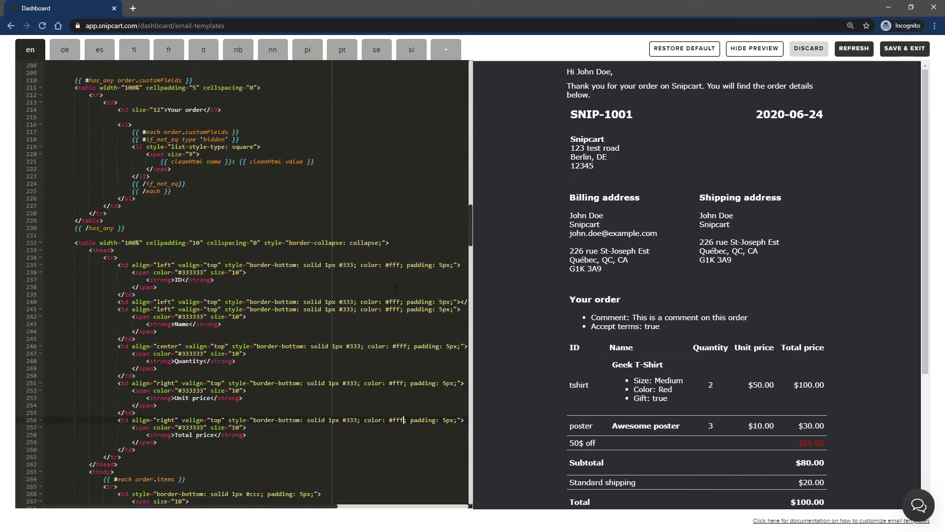
pyautogui.scroll(15, 396, 289)
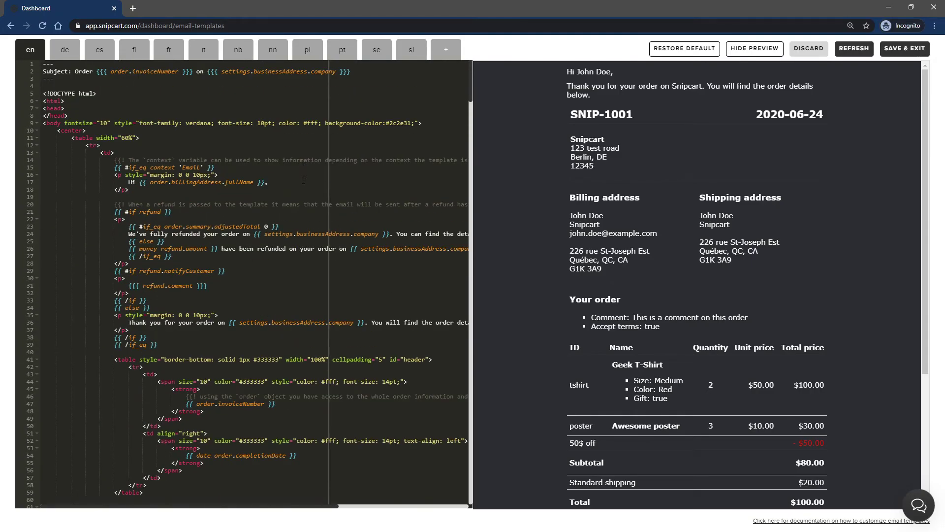
# Insert a <p> with an <img> tag for snipcart_logo.svg inside the business address cell and check the preview
pyautogui.scroll(-4, 304, 180)
pyautogui.click(258, 313)
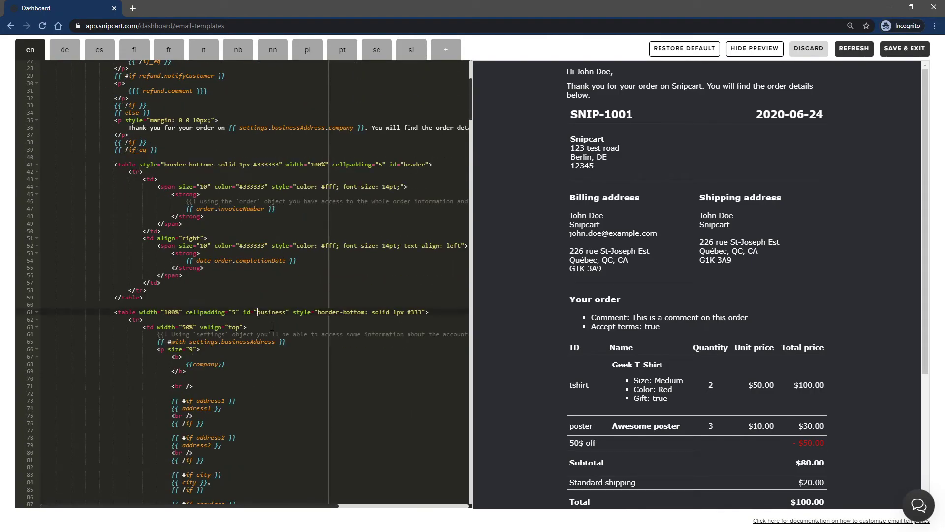
pyautogui.click(272, 327)
pyautogui.press('Return')
pyautogui.write('<p>')
pyautogui.press('Return')
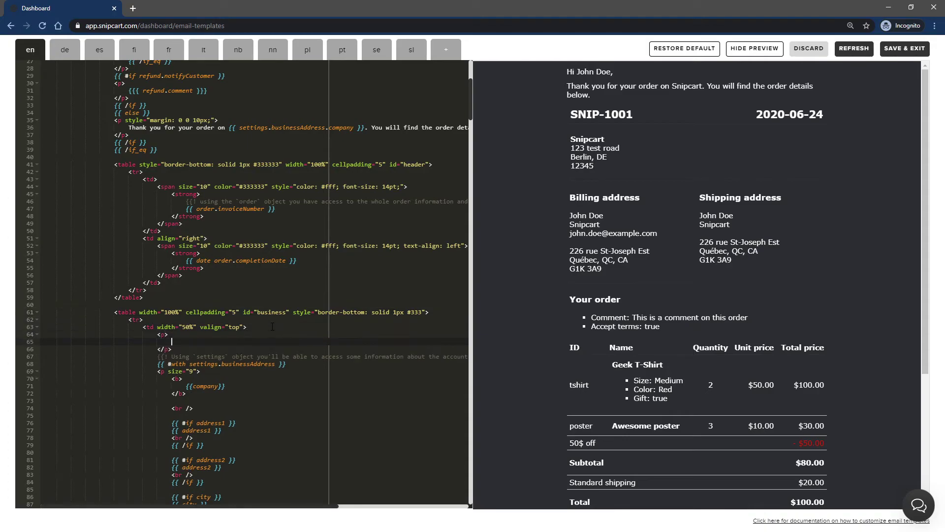
pyautogui.write('<img src="')
pyautogui.write('" />')
pyautogui.press('Left')
pyautogui.press('Left')
pyautogui.press('Left')
pyautogui.press('Left')
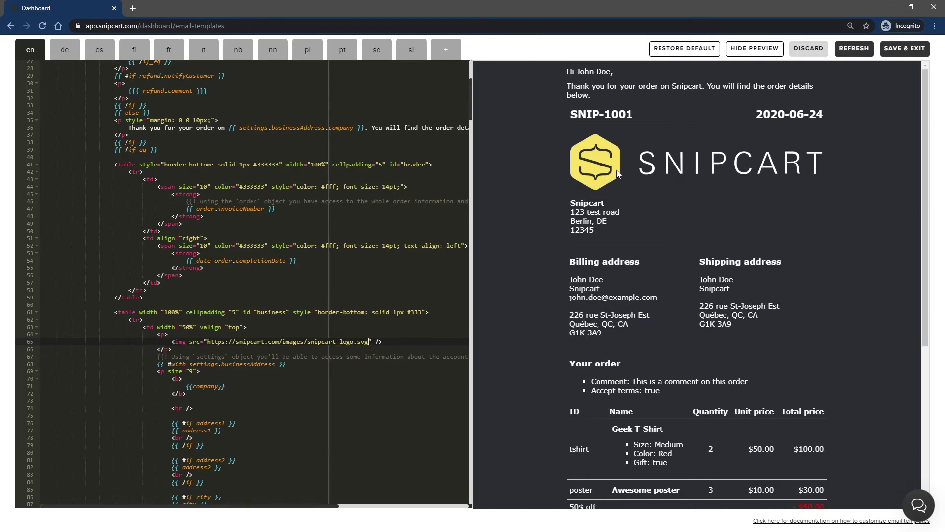
pyautogui.scroll(-5, 628, 185)
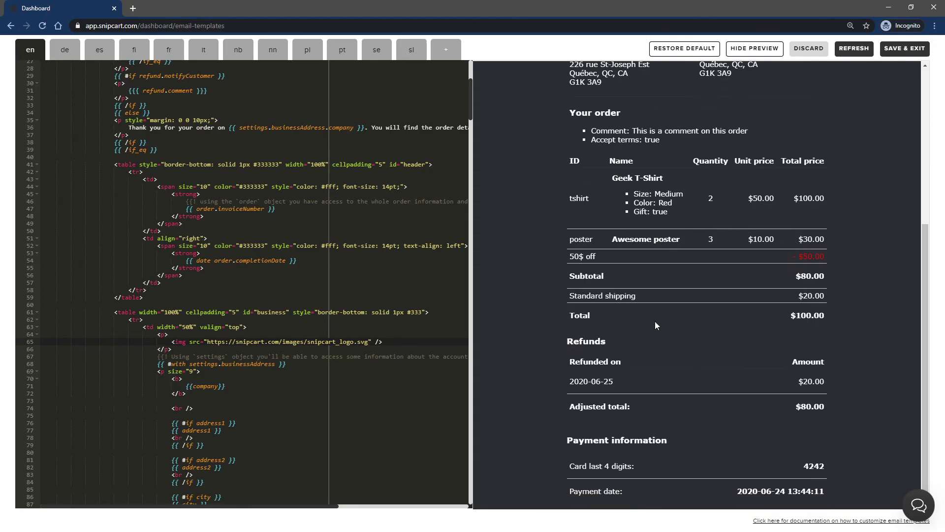
pyautogui.scroll(5, 655, 321)
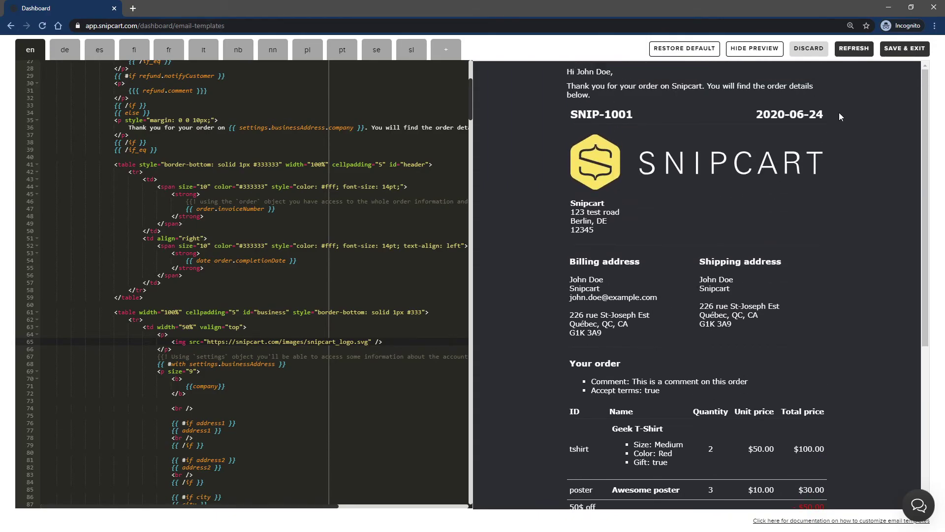
pyautogui.scroll(5, 269, 197)
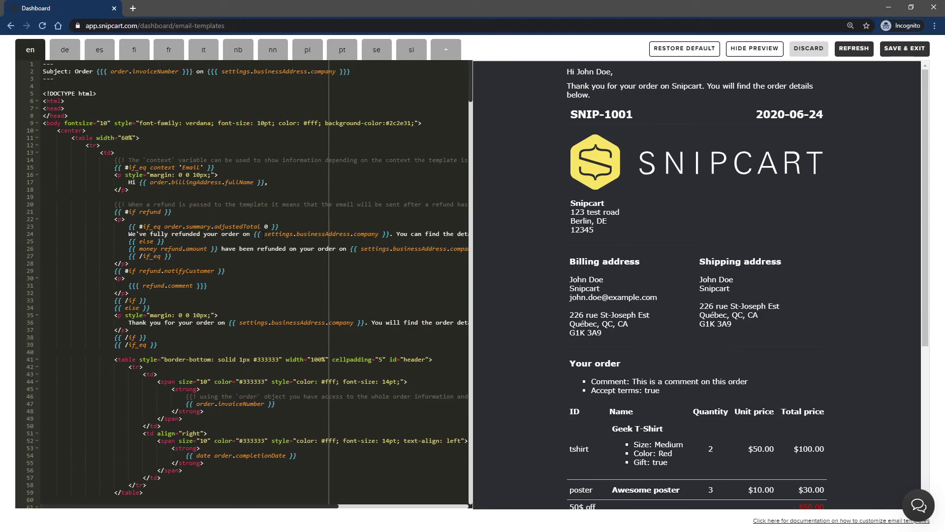
# Save and exit the Invoice template, reopen it to confirm the en changes, then discard back to the list
pyautogui.click(905, 48)
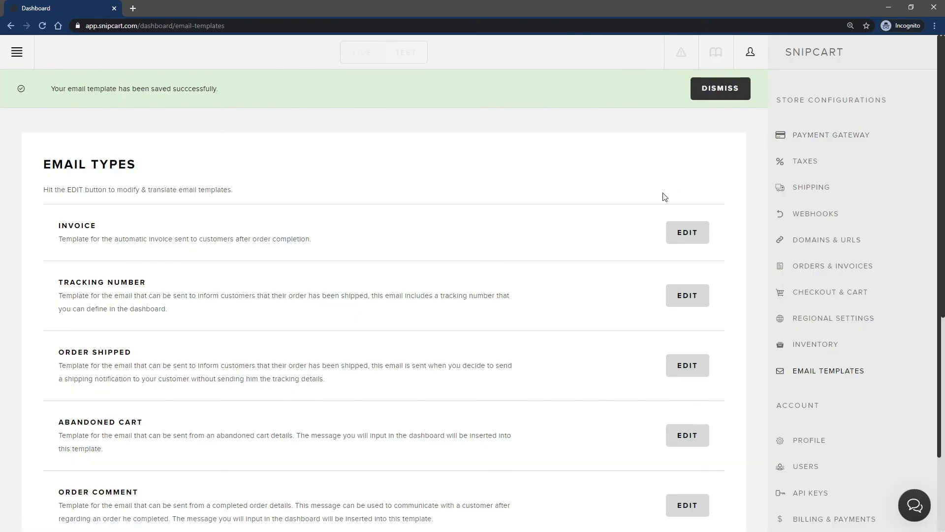
pyautogui.click(694, 244)
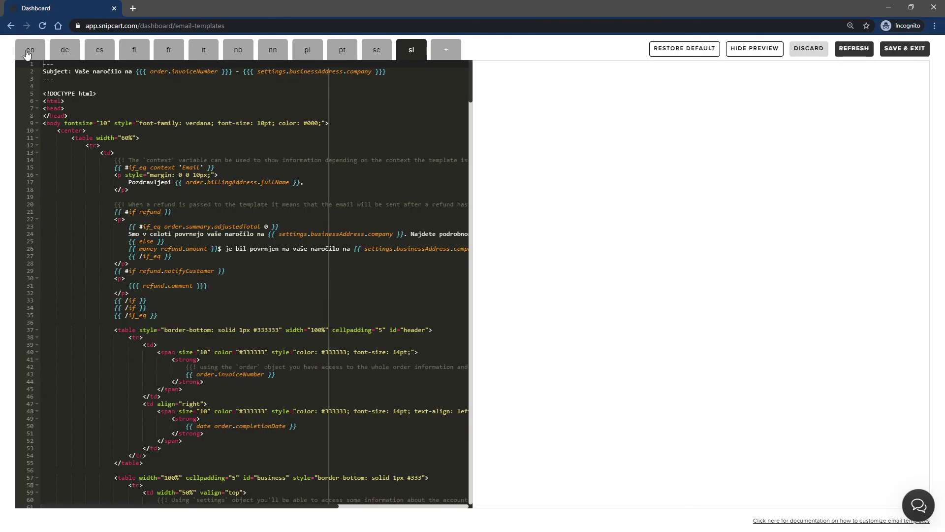
pyautogui.click(27, 55)
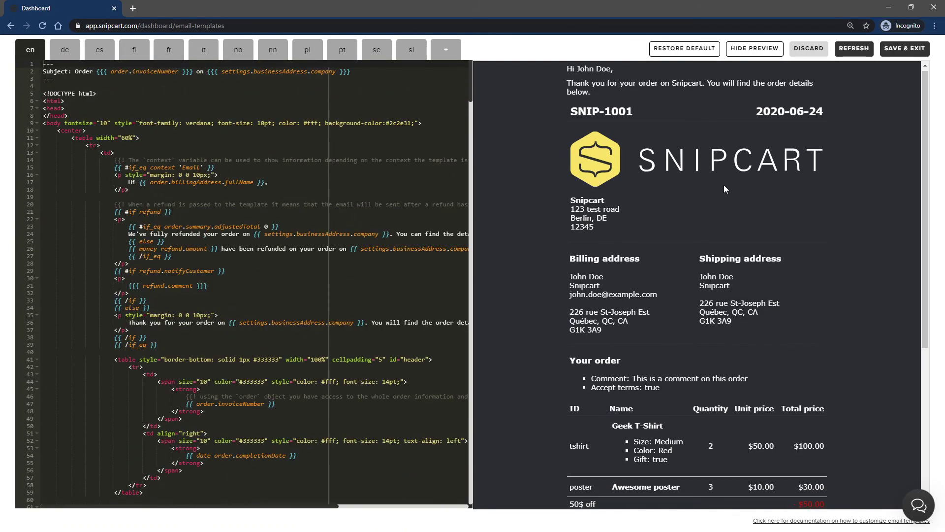
pyautogui.click(807, 49)
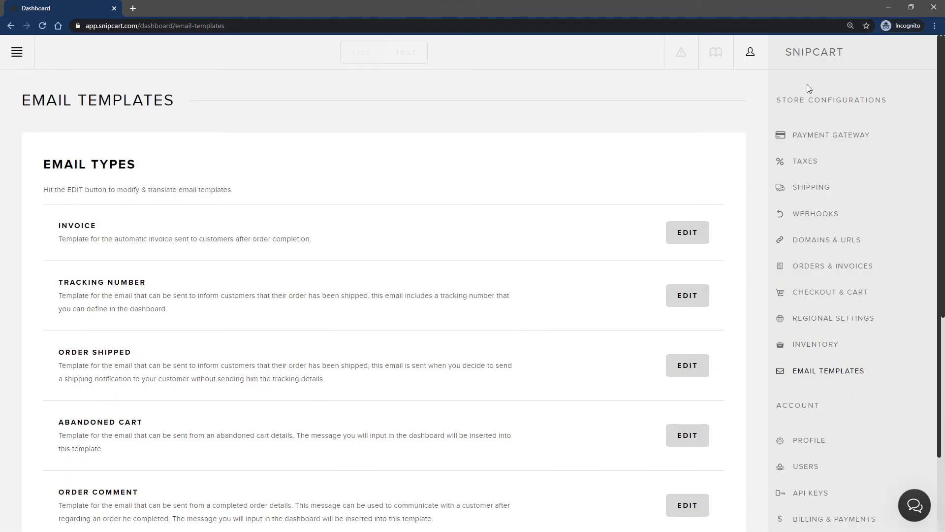